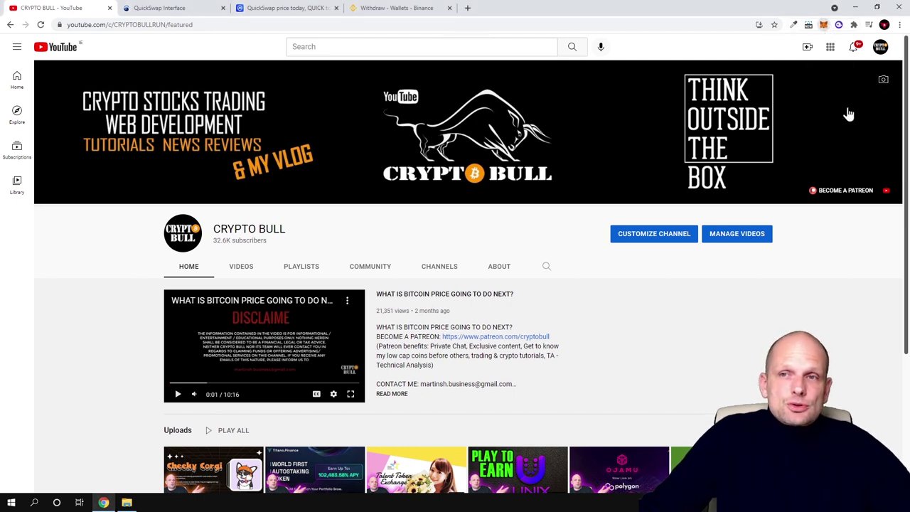
# Check the wallet's network, then return to the QuickSwap swap page and close the price tab.
pyautogui.click(824, 24)
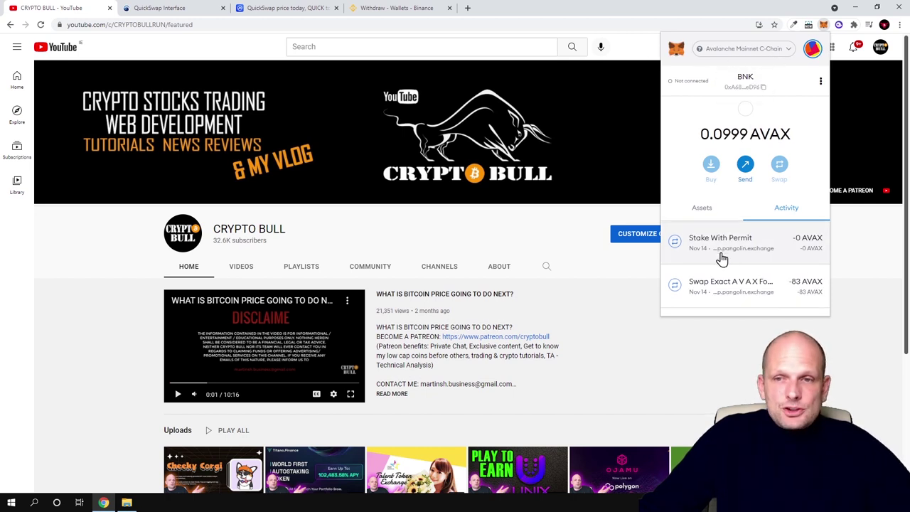
pyautogui.click(638, 51)
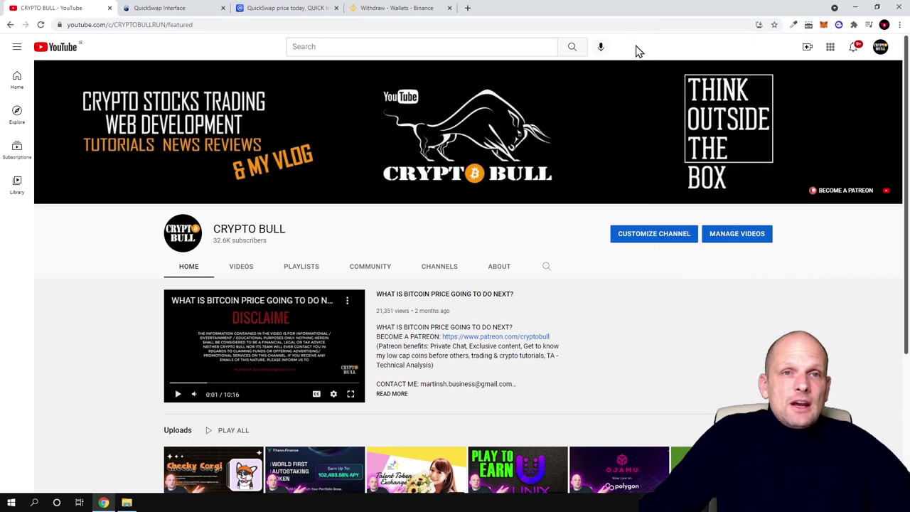
pyautogui.click(171, 10)
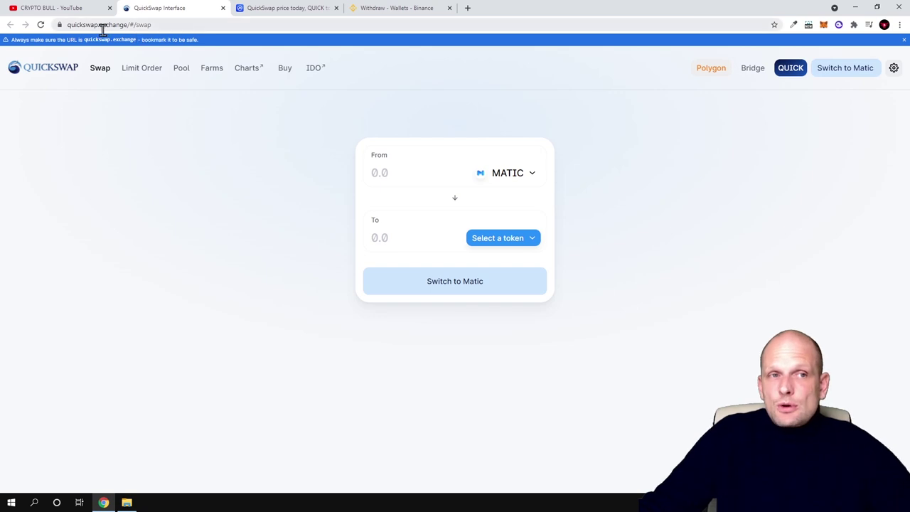
pyautogui.middleClick(274, 13)
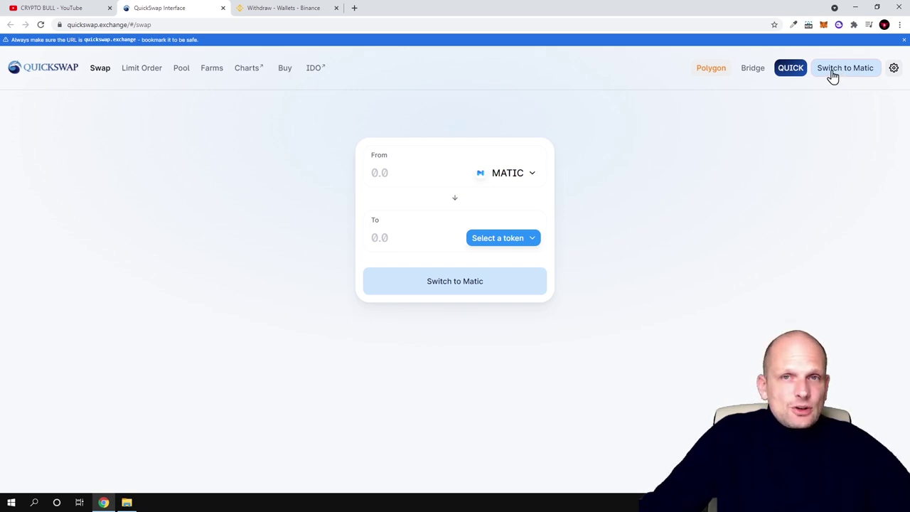
# Approve adding Polygon Mainnet, switch the wallet to it, and continue with the chosen account.
pyautogui.click(833, 71)
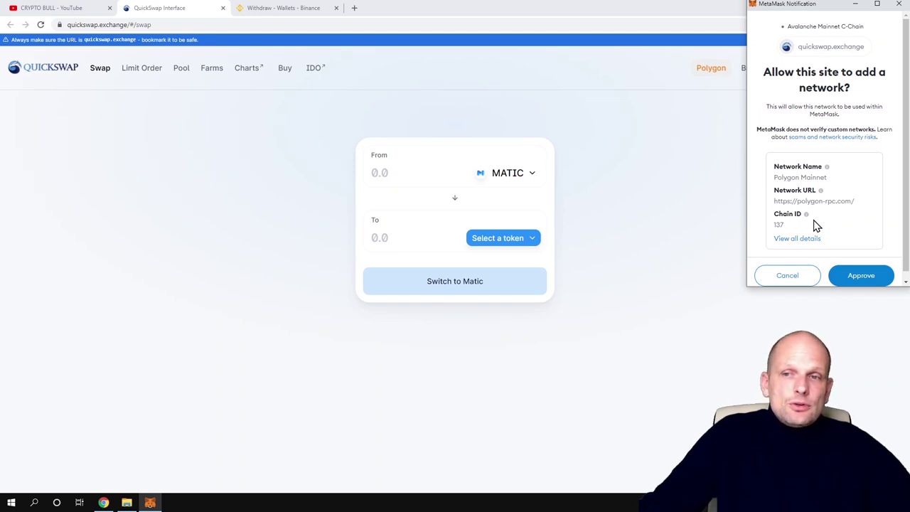
pyautogui.scroll(-1, 812, 236)
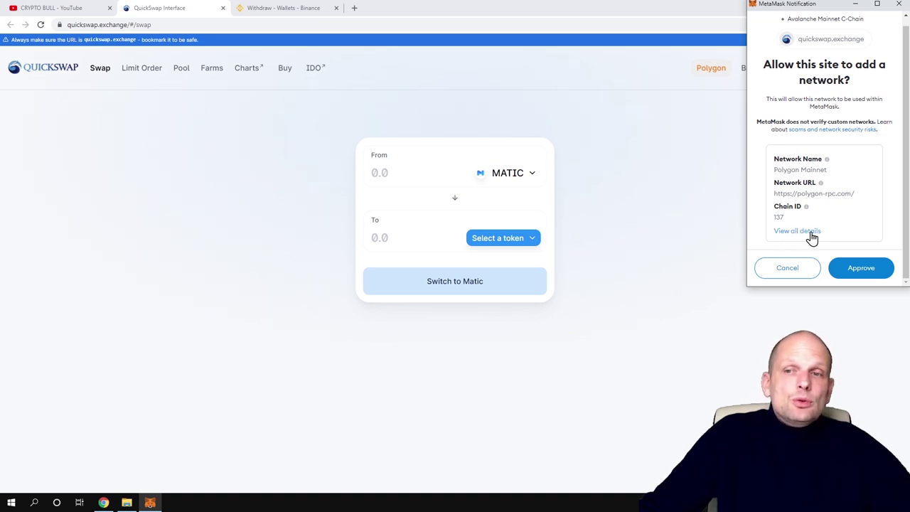
pyautogui.click(857, 273)
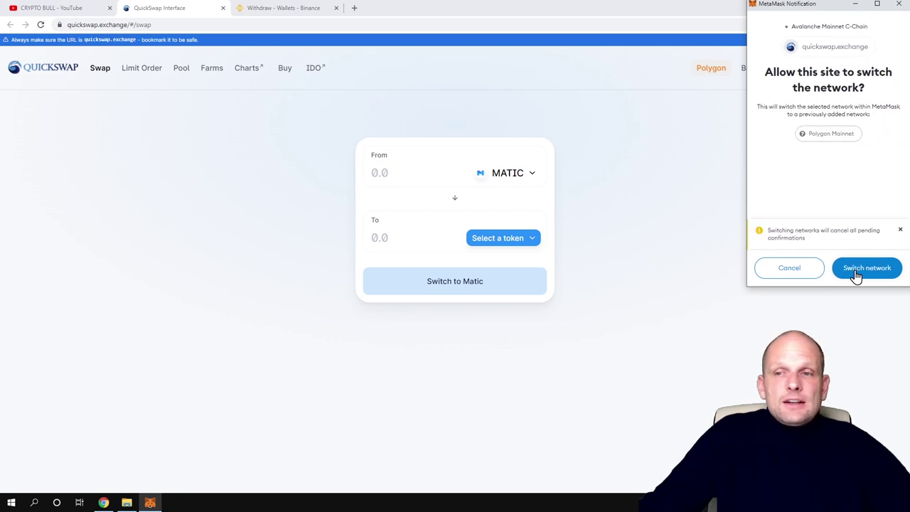
pyautogui.click(857, 273)
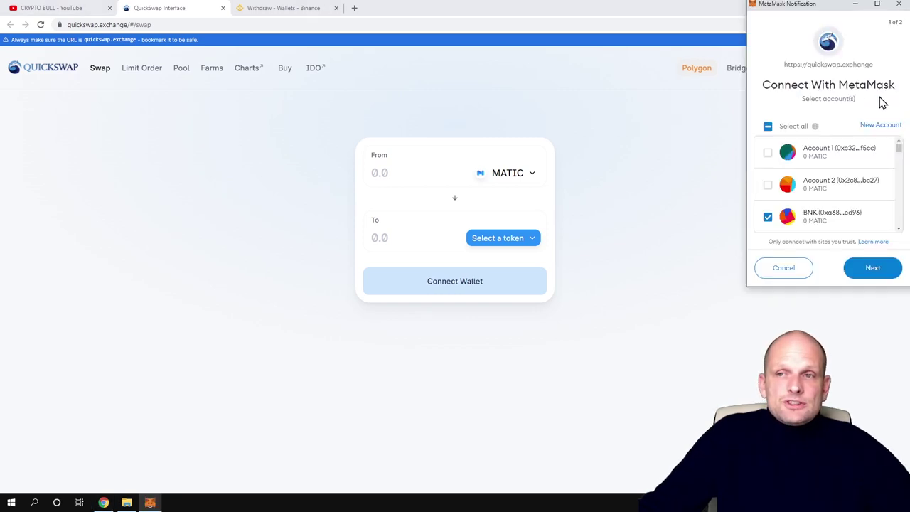
pyautogui.click(878, 270)
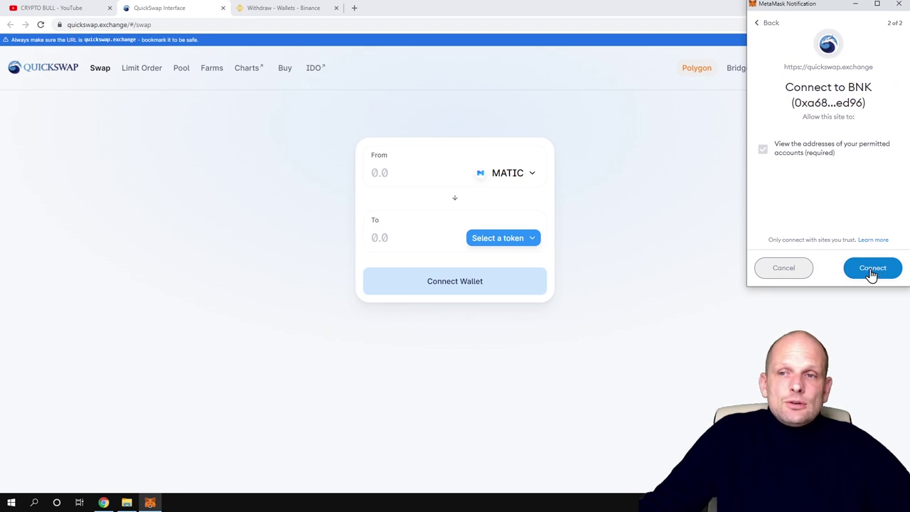
# Confirm connecting the account to QuickSwap, then open the wallet's network list to check it.
pyautogui.click(874, 274)
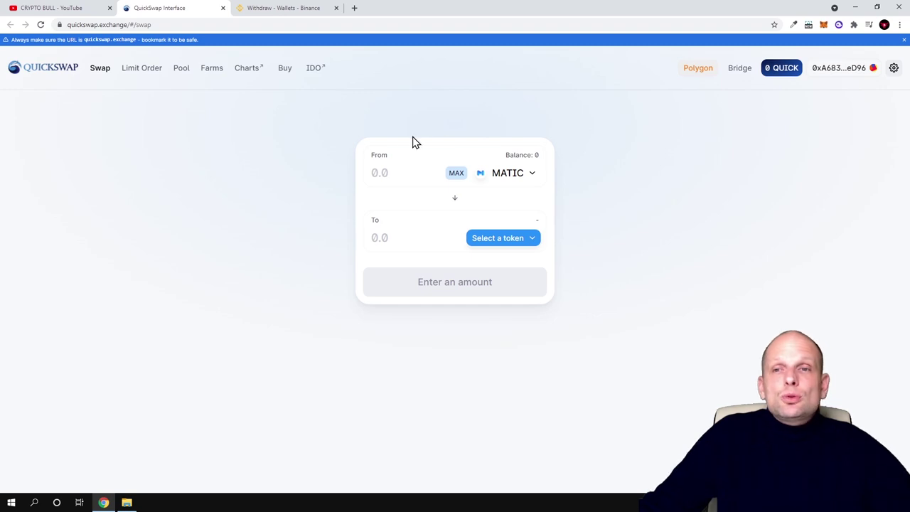
pyautogui.click(824, 26)
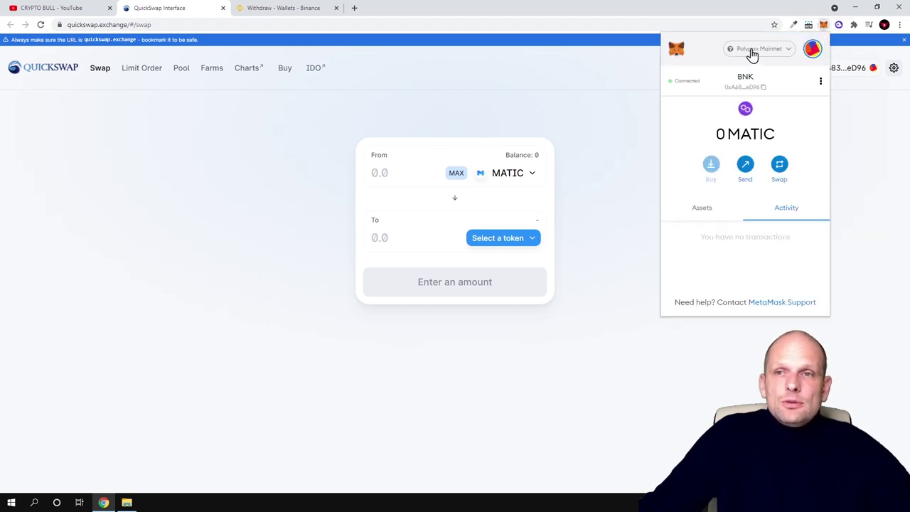
pyautogui.click(752, 51)
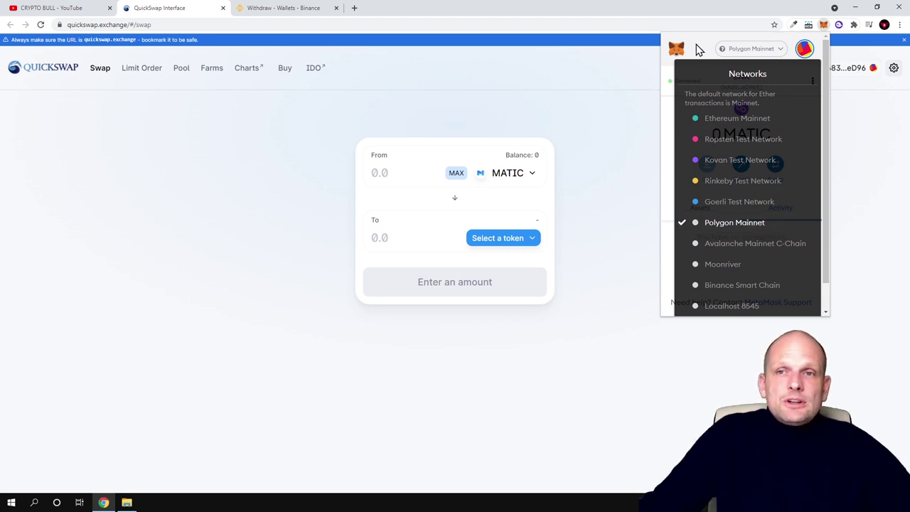
# Close the network list and inspect the wallet's 0 MATIC balance and asset list.
pyautogui.click(696, 48)
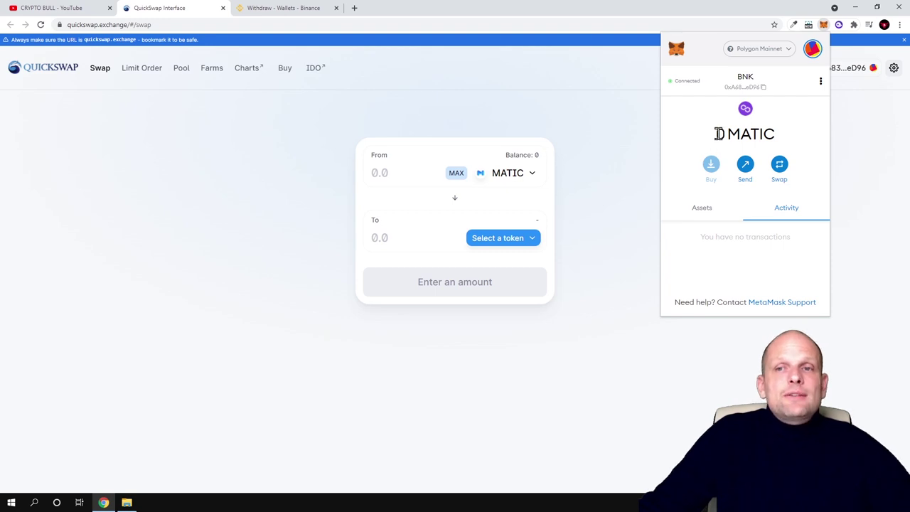
pyautogui.moveTo(719, 134); pyautogui.dragTo(794, 142)
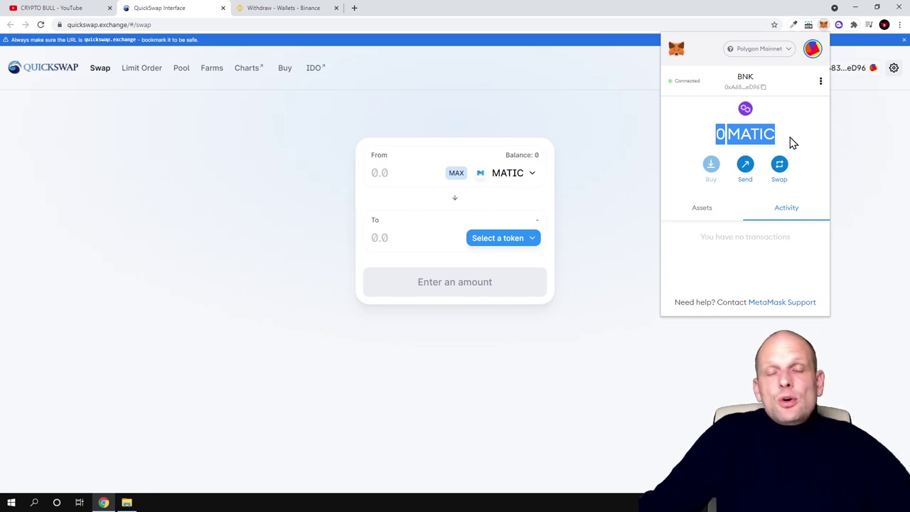
pyautogui.click(695, 211)
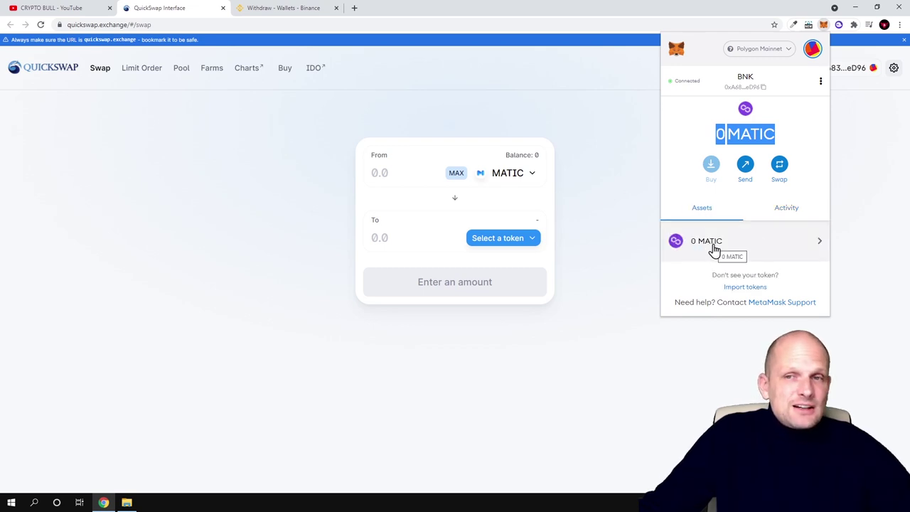
pyautogui.click(684, 165)
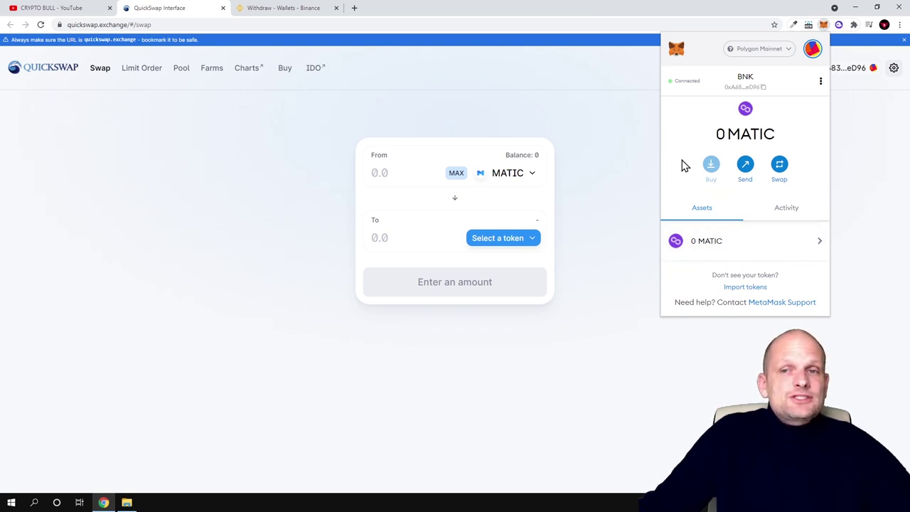
pyautogui.moveTo(720, 133); pyautogui.dragTo(755, 132)
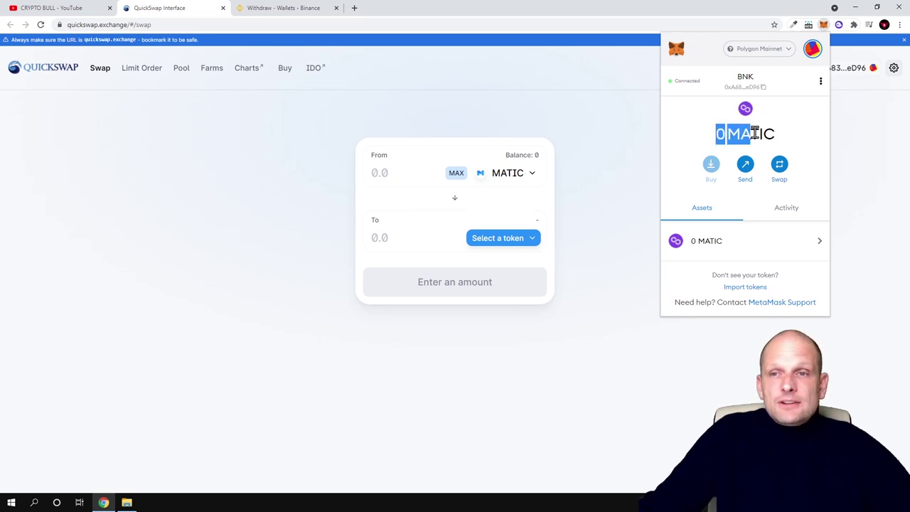
pyautogui.click(736, 132)
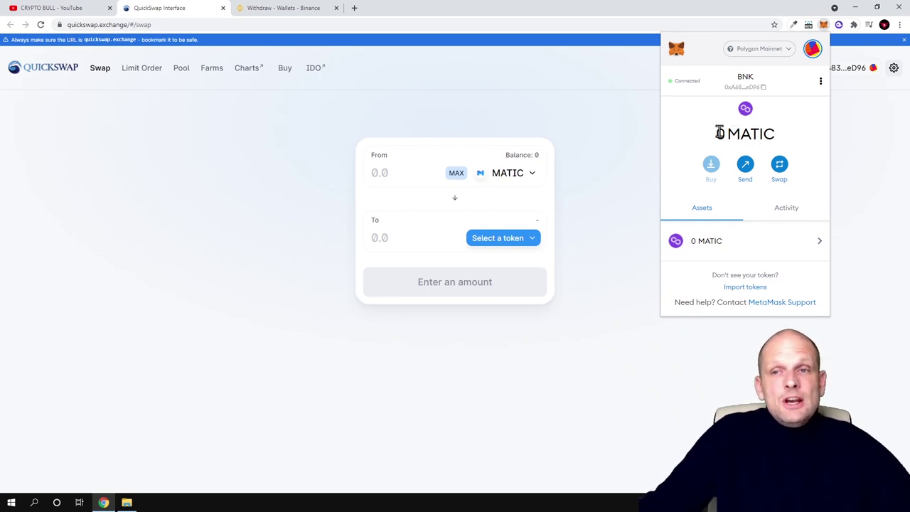
pyautogui.moveTo(734, 134); pyautogui.dragTo(793, 140)
# Switch the wallet to Avalanche Mainnet C-Chain, note the 0.0999 AVAX balance, and close the panel.
pyautogui.click(760, 50)
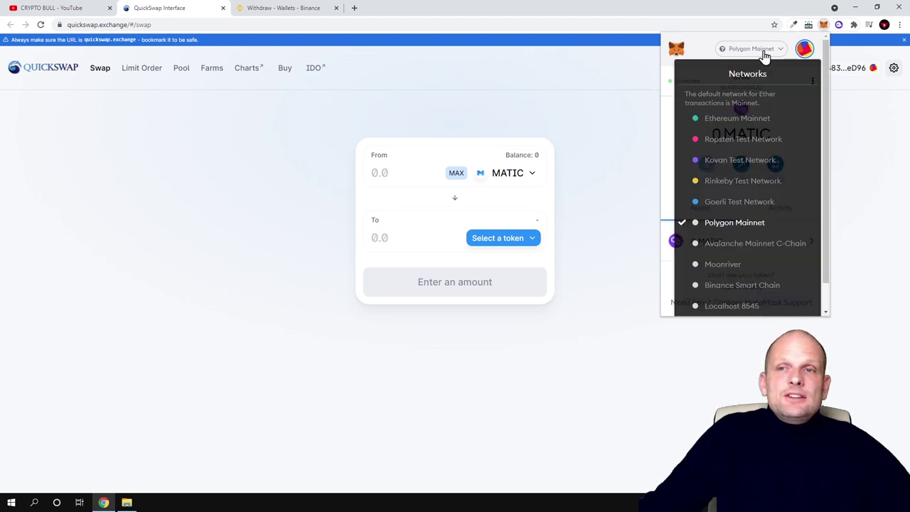
pyautogui.click(748, 245)
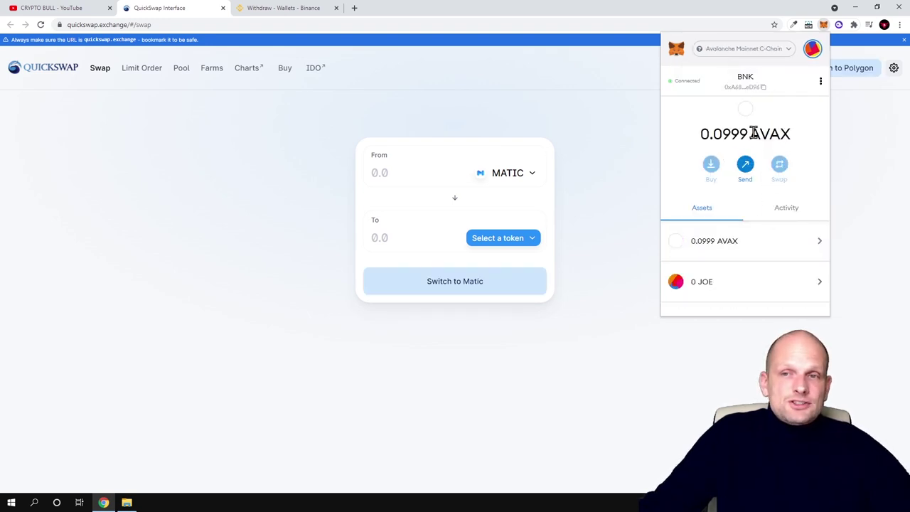
pyautogui.moveTo(751, 134); pyautogui.dragTo(788, 133)
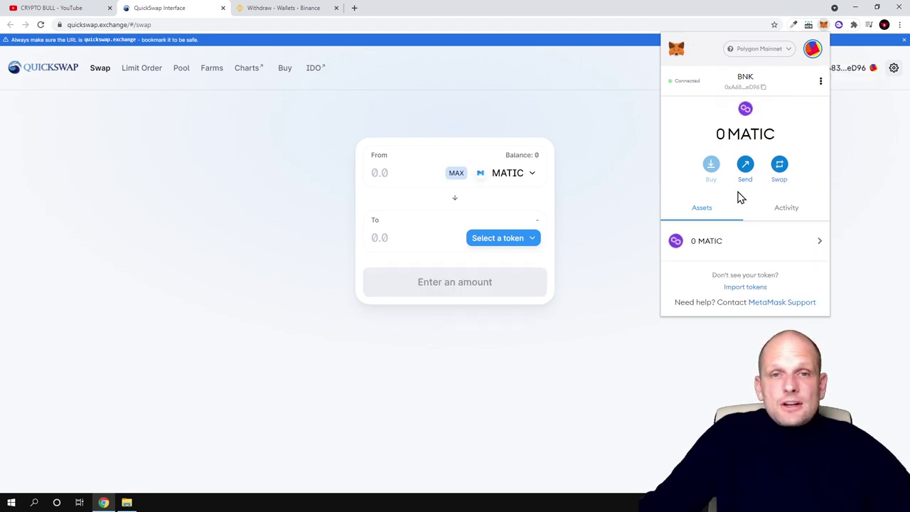
pyautogui.click(585, 171)
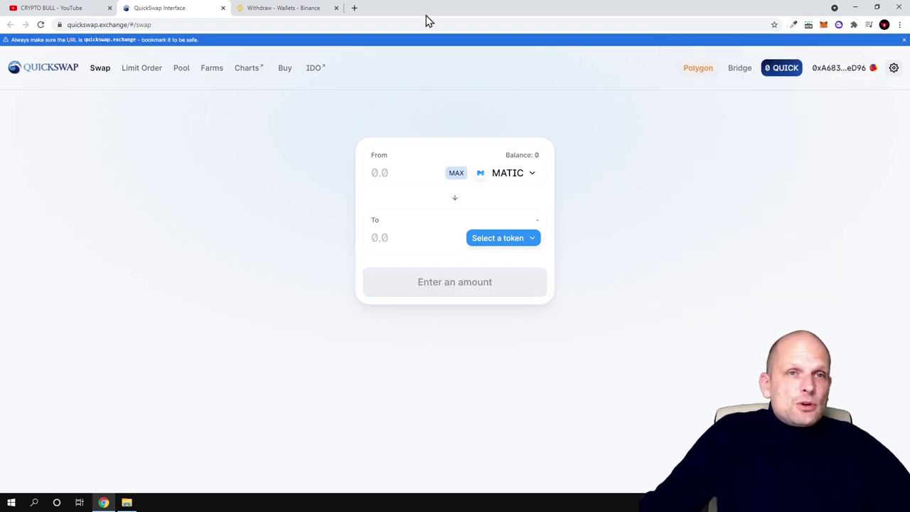
# On Binance's MATIC withdrawal page, copy the Polygon Mainnet wallet address and list the withdrawal networks.
pyautogui.click(302, 8)
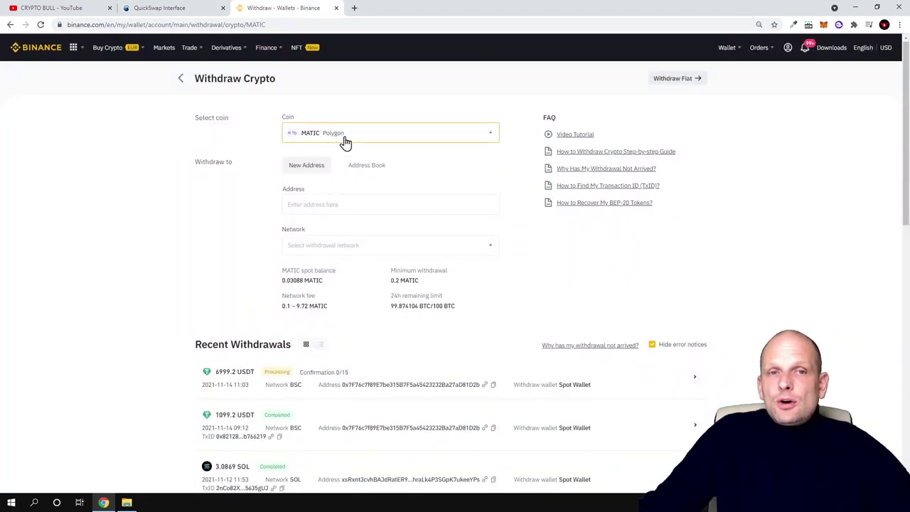
pyautogui.click(823, 25)
pyautogui.click(752, 50)
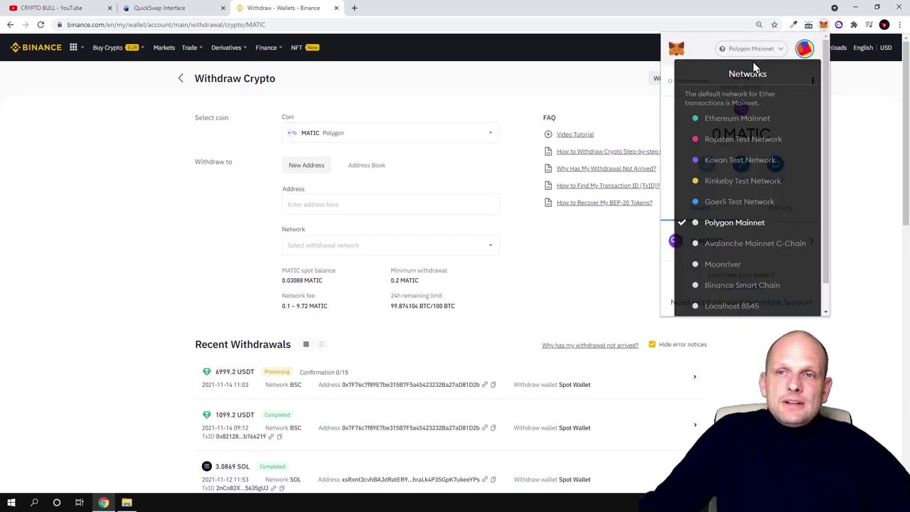
pyautogui.click(771, 223)
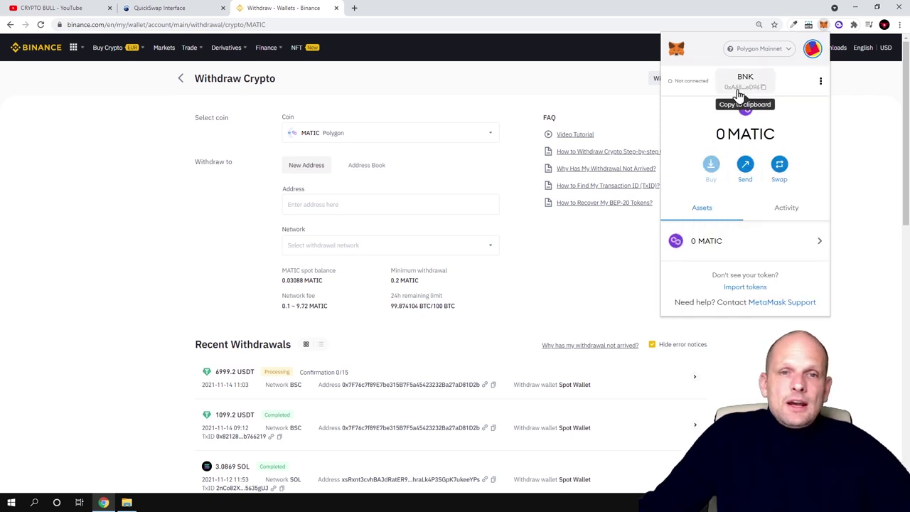
pyautogui.click(739, 89)
pyautogui.click(338, 204)
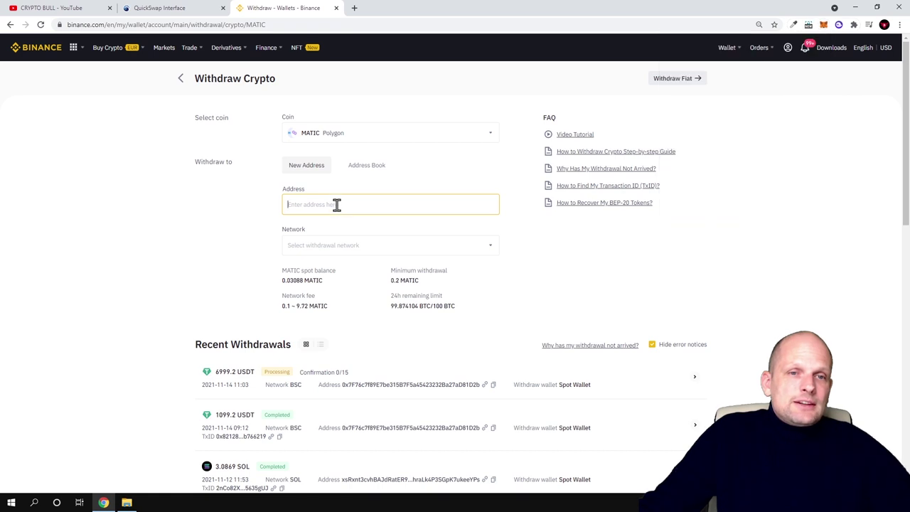
pyautogui.click(325, 247)
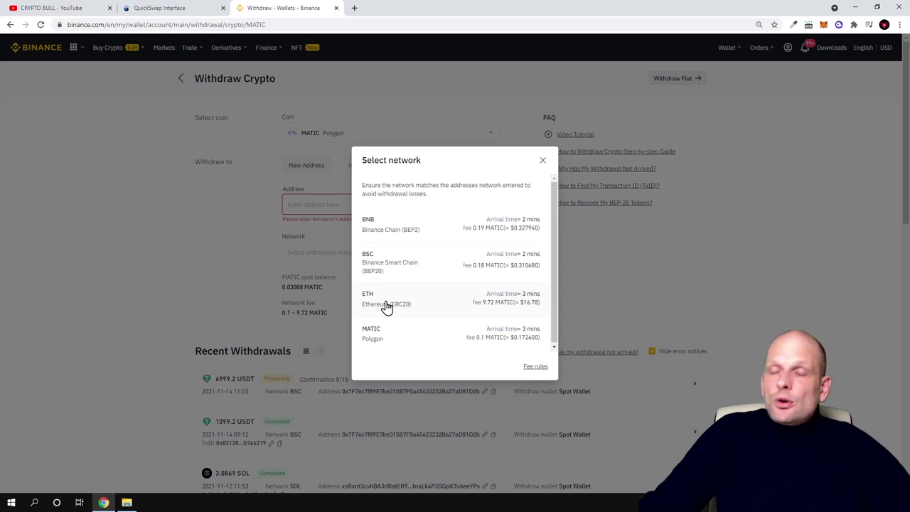
# Dismiss the Select network dialog to return to the empty MATIC withdrawal form.
pyautogui.click(542, 162)
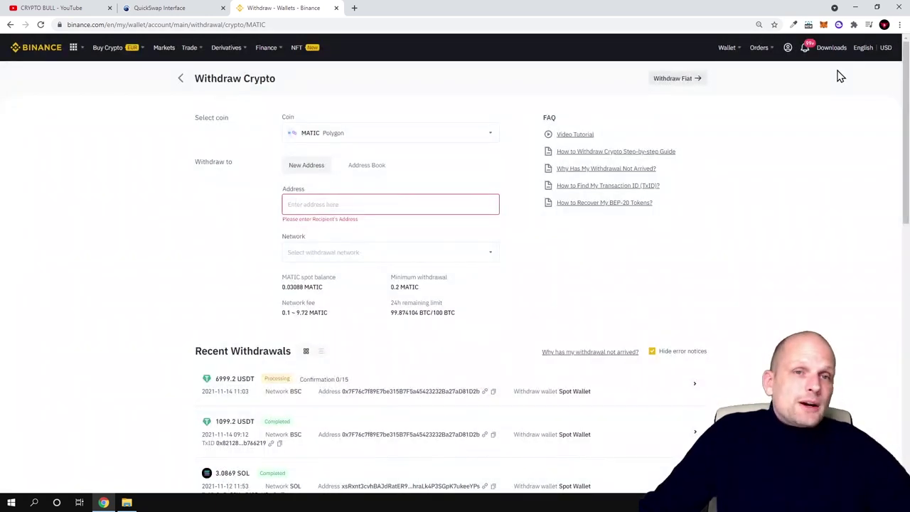